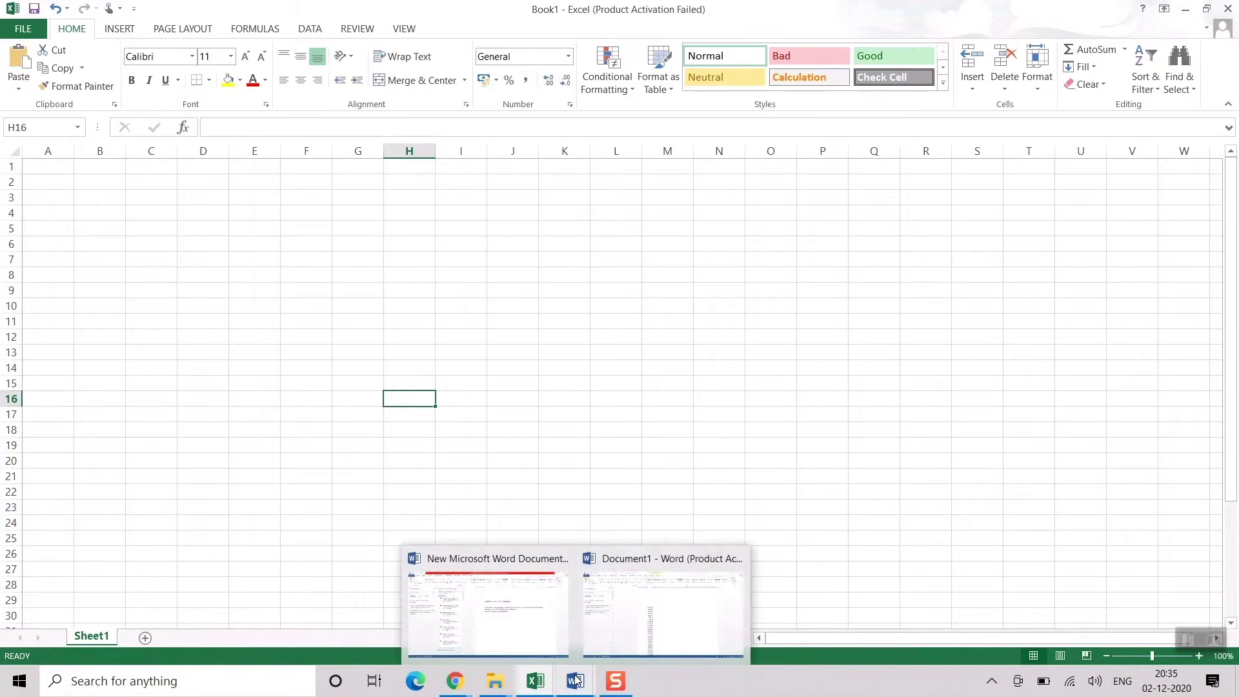
Look through the number list in the Word document Document1 and return to the Excel workbook Book1.
left_click(663, 610)
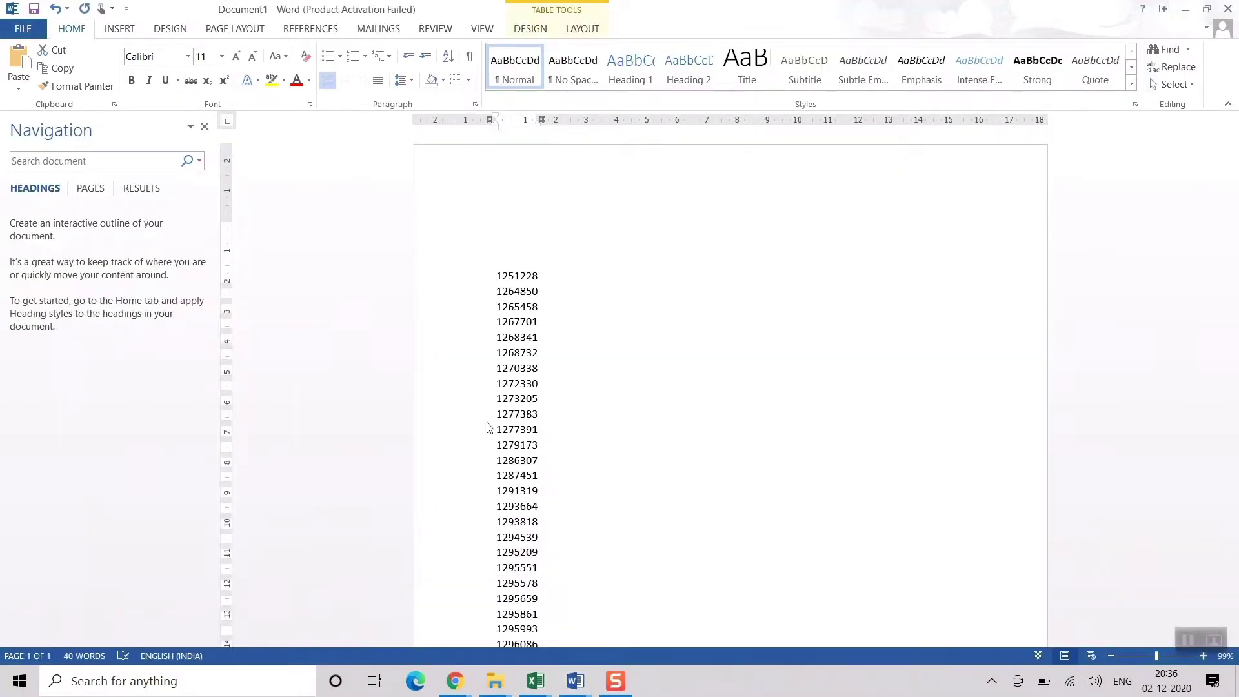
scroll(522, 294, "down", 6)
scroll(515, 455, "up", 4)
scroll(516, 456, "up", 3)
key("alt+Tab")
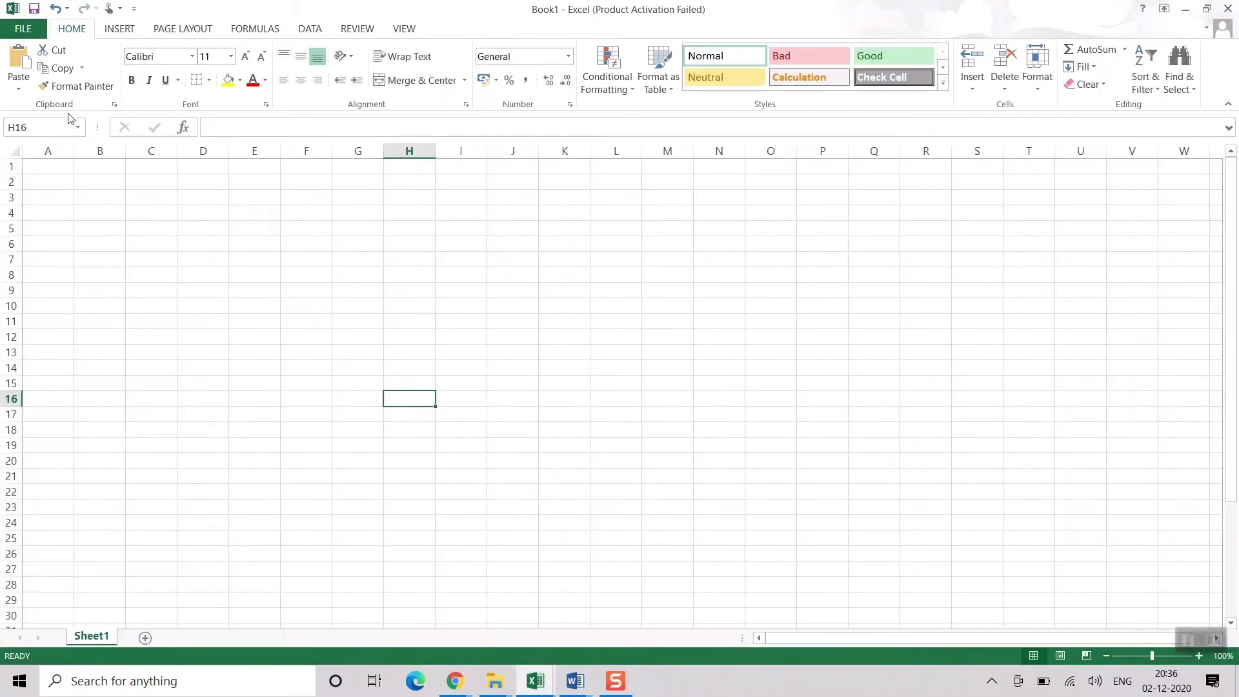
Copy the number 1251228 from Document1 in Word and paste it into cell A1 of Book1 in Excel.
left_click(585, 682)
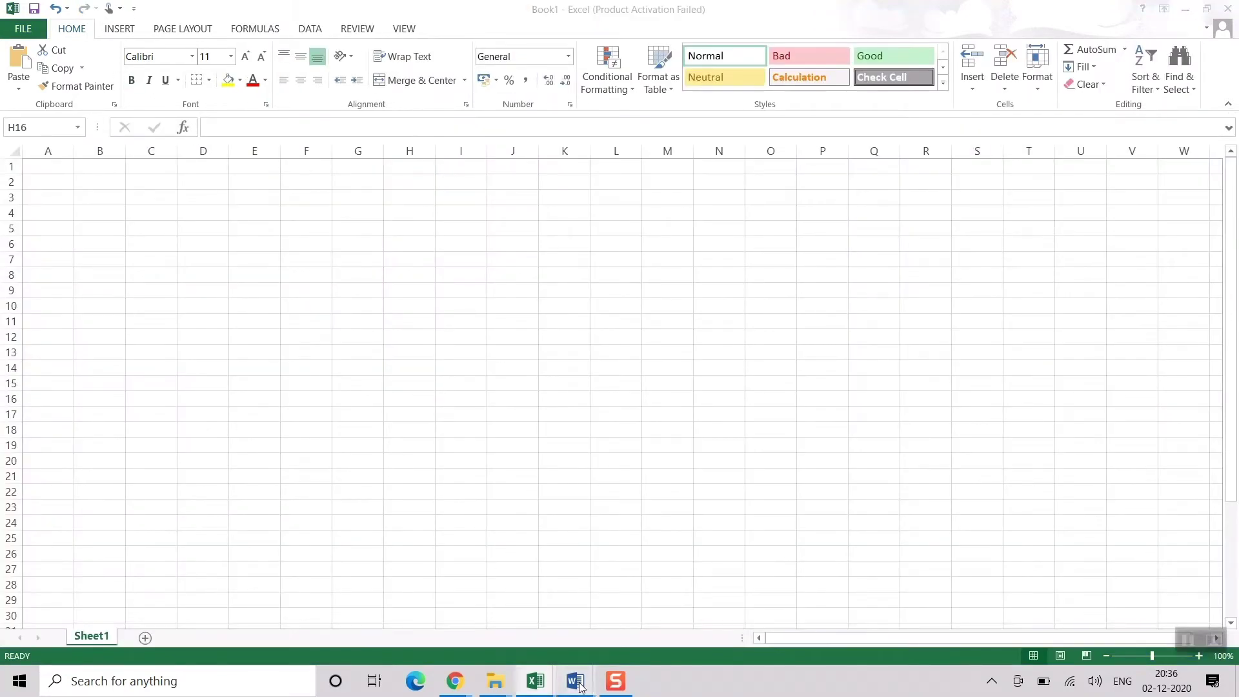
left_click(655, 608)
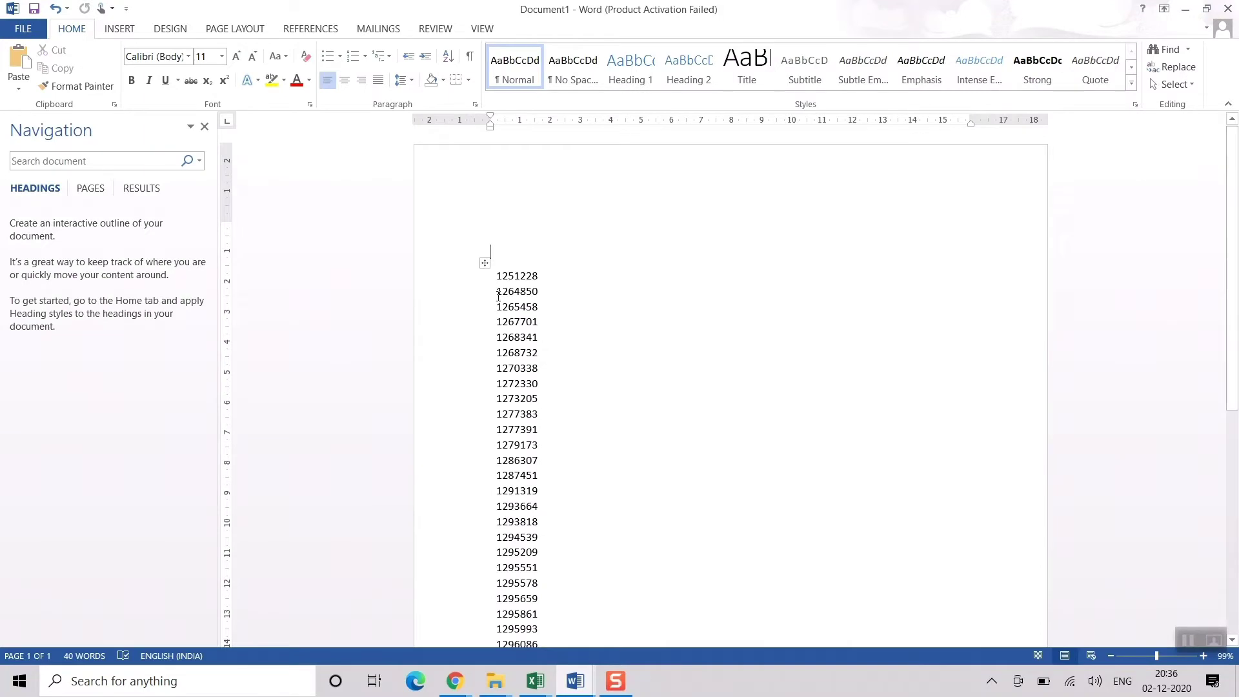
left_click_drag(540, 277, 494, 276)
key("ctrl+c")
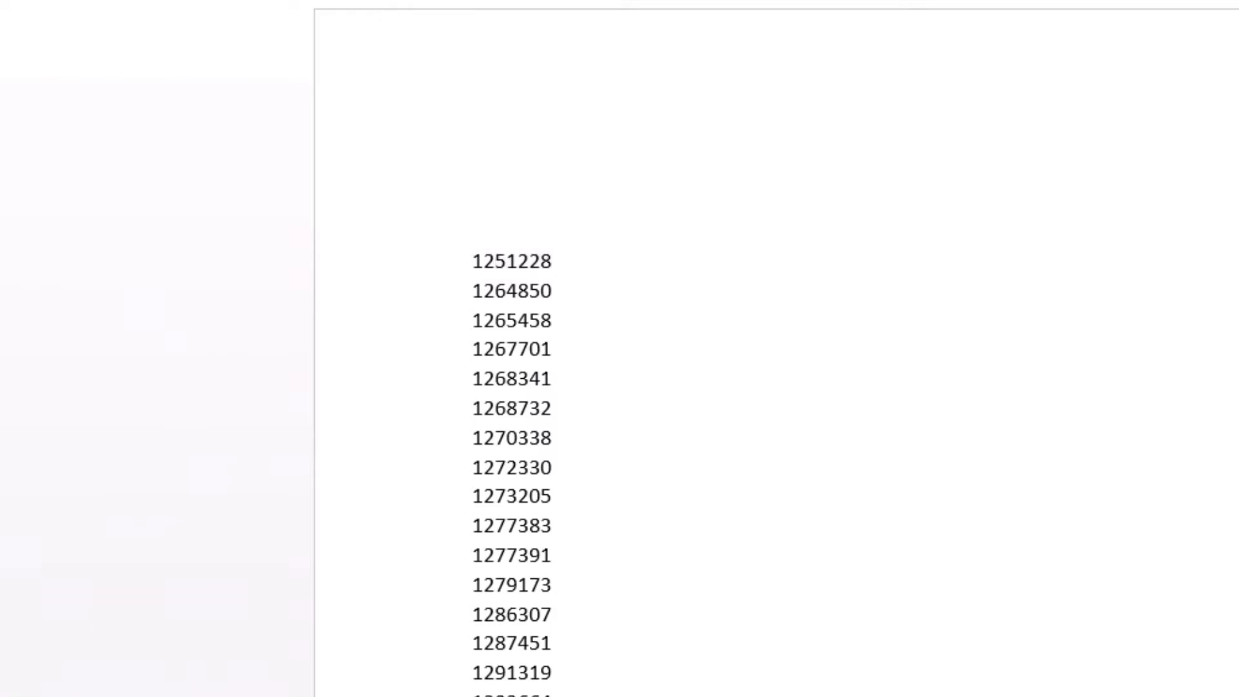
key("alt+Tab")
left_click(306, 495)
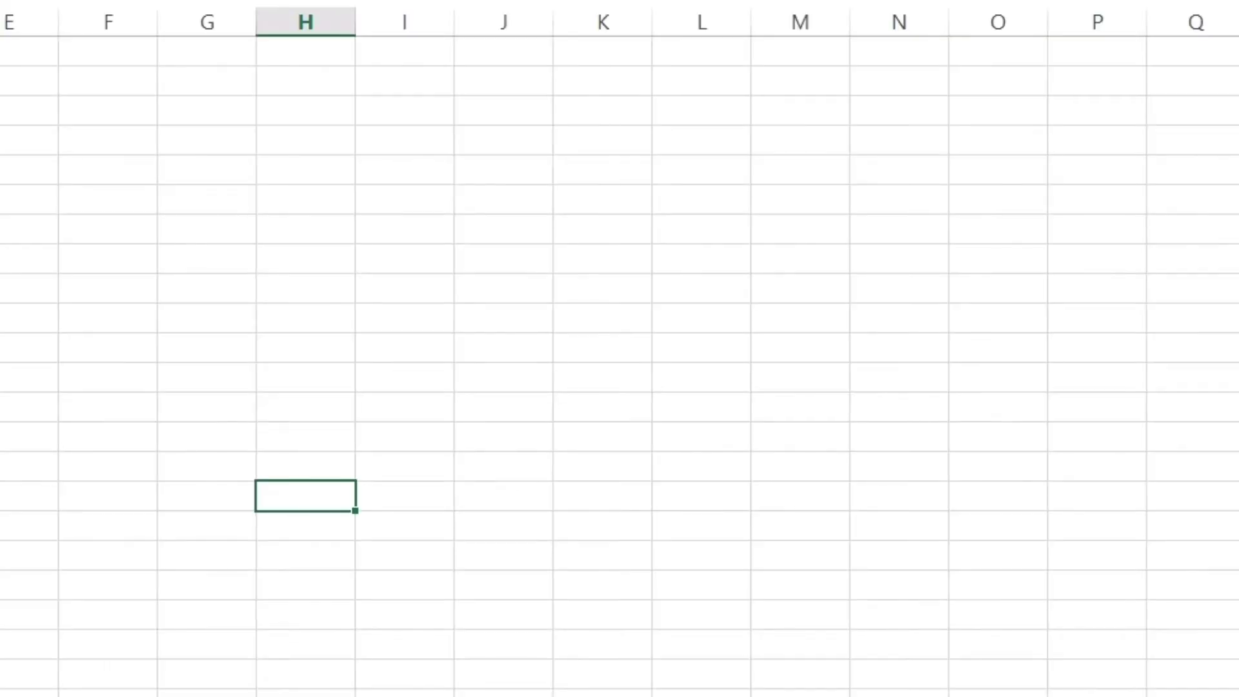
left_click(45, 171)
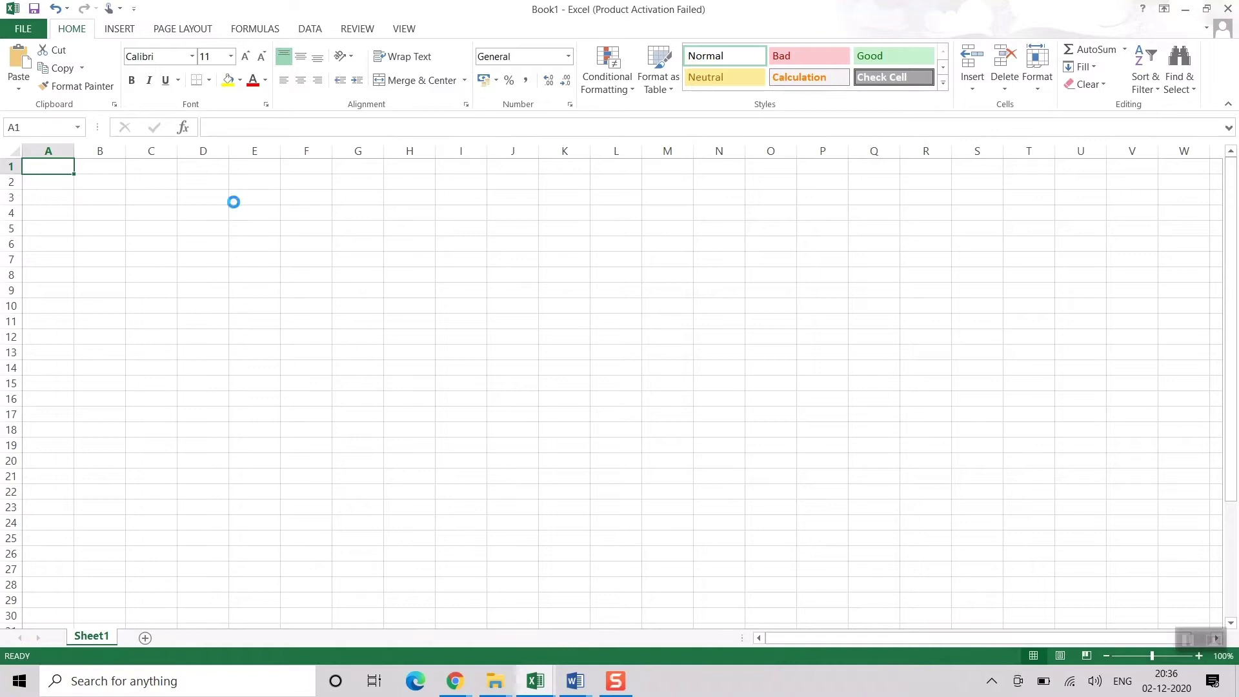
key("ctrl+v")
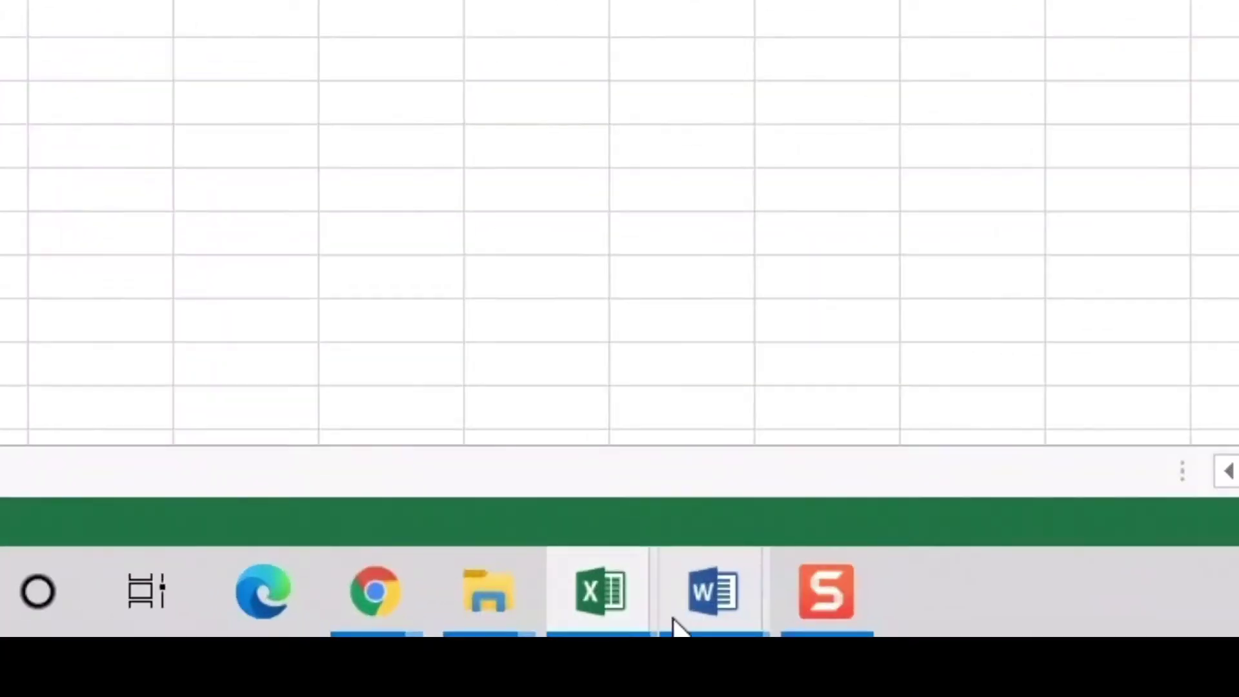
Copy the number 1265458 from Document1 in Word and paste it into cell B1 of Book1 in Excel.
mouse_move(692, 623)
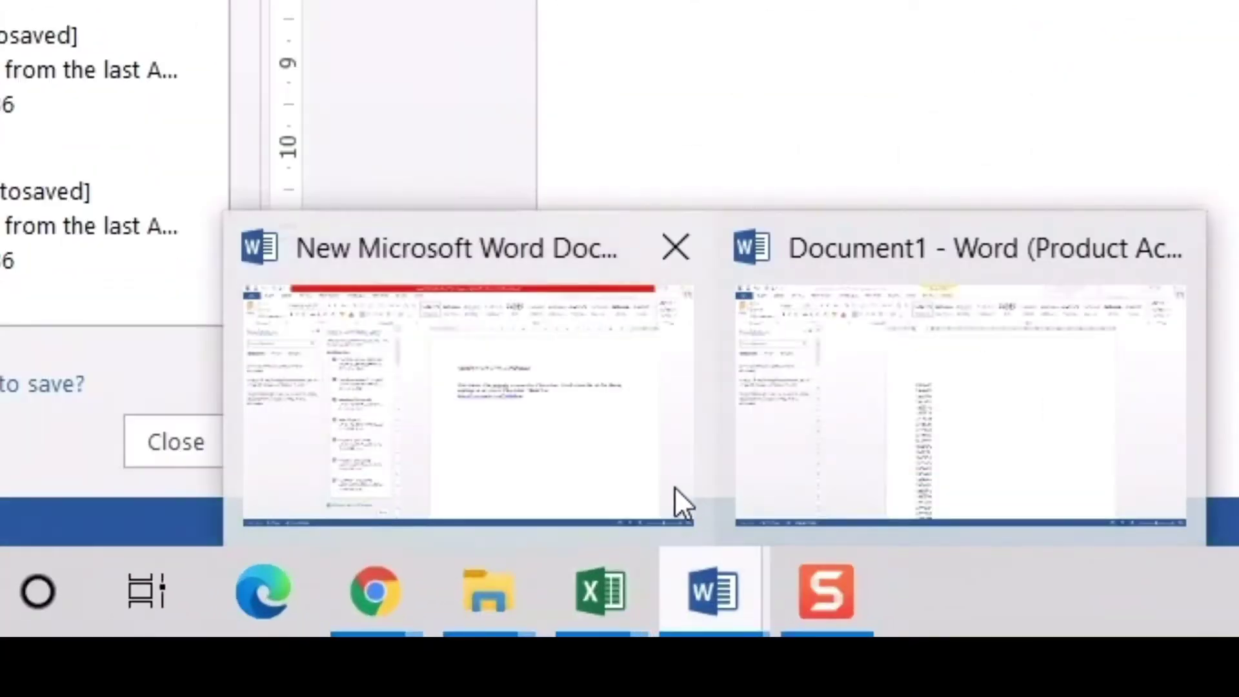
left_click(924, 450)
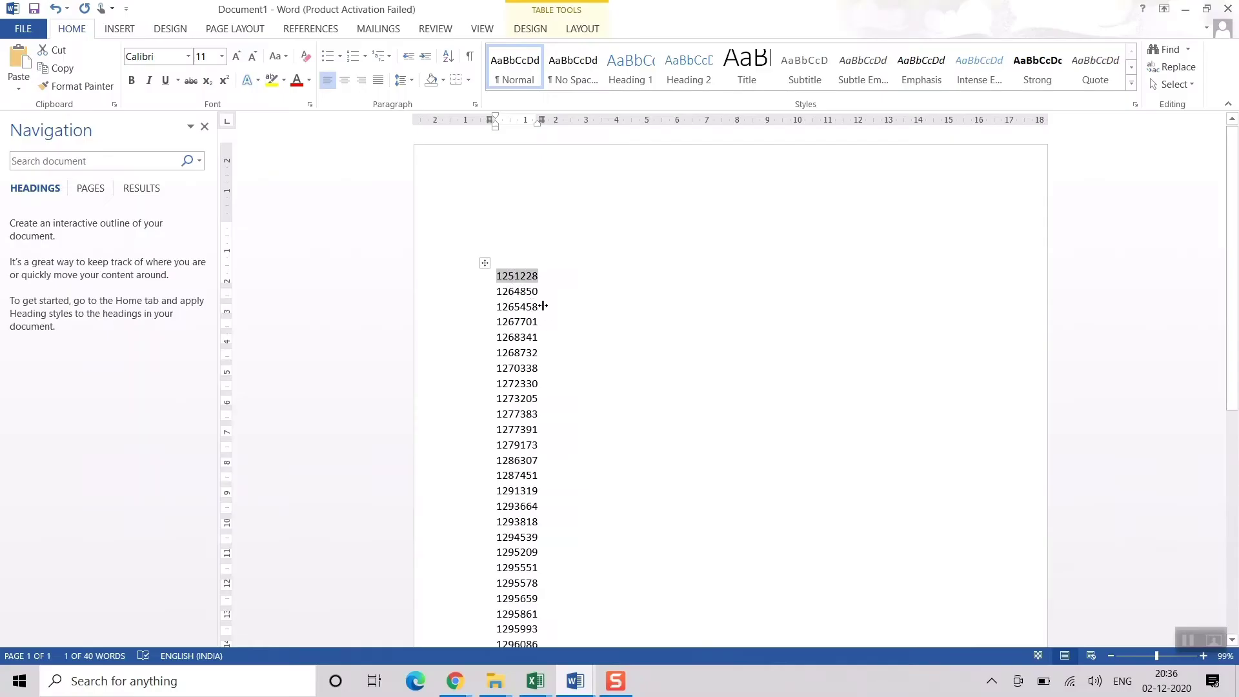
left_click_drag(540, 307, 499, 307)
key("ctrl+c")
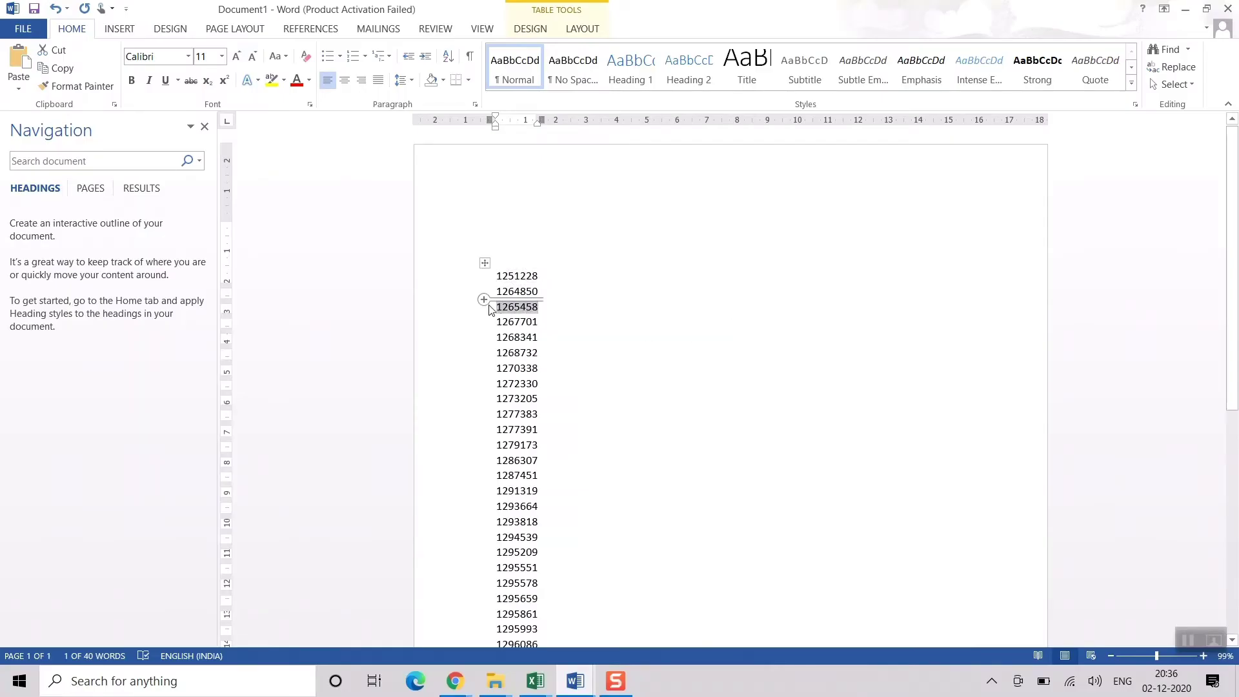
mouse_move(545, 683)
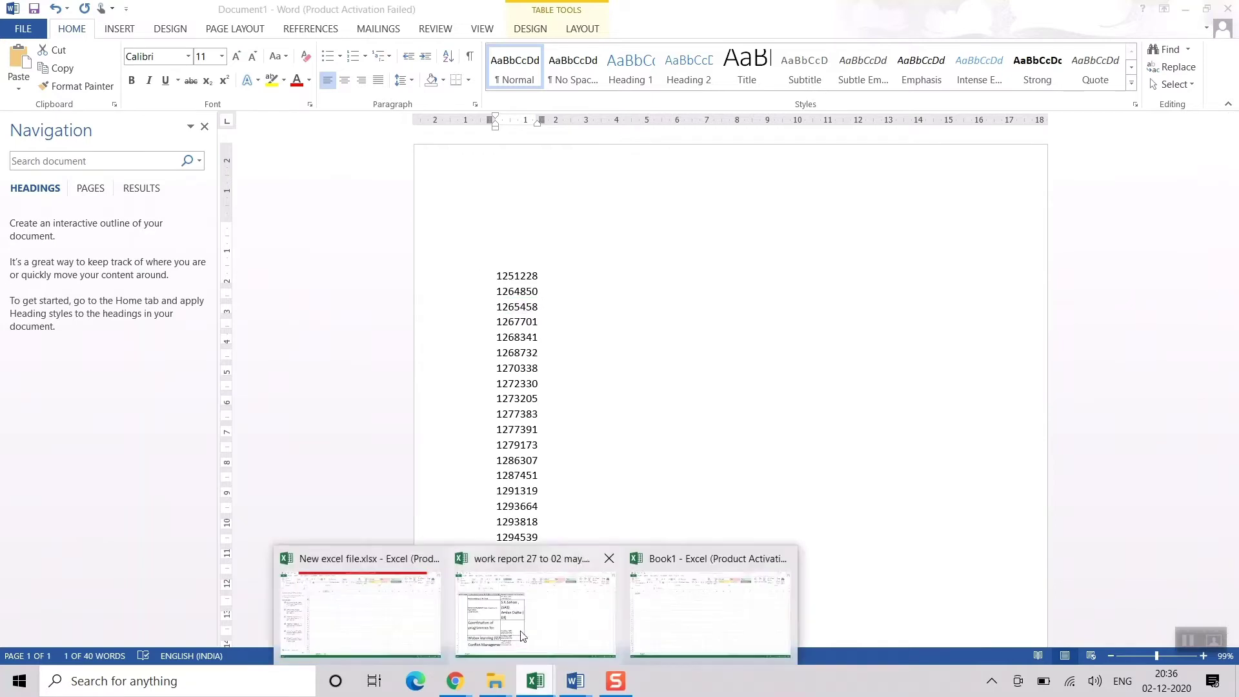
left_click(666, 622)
left_click(105, 167)
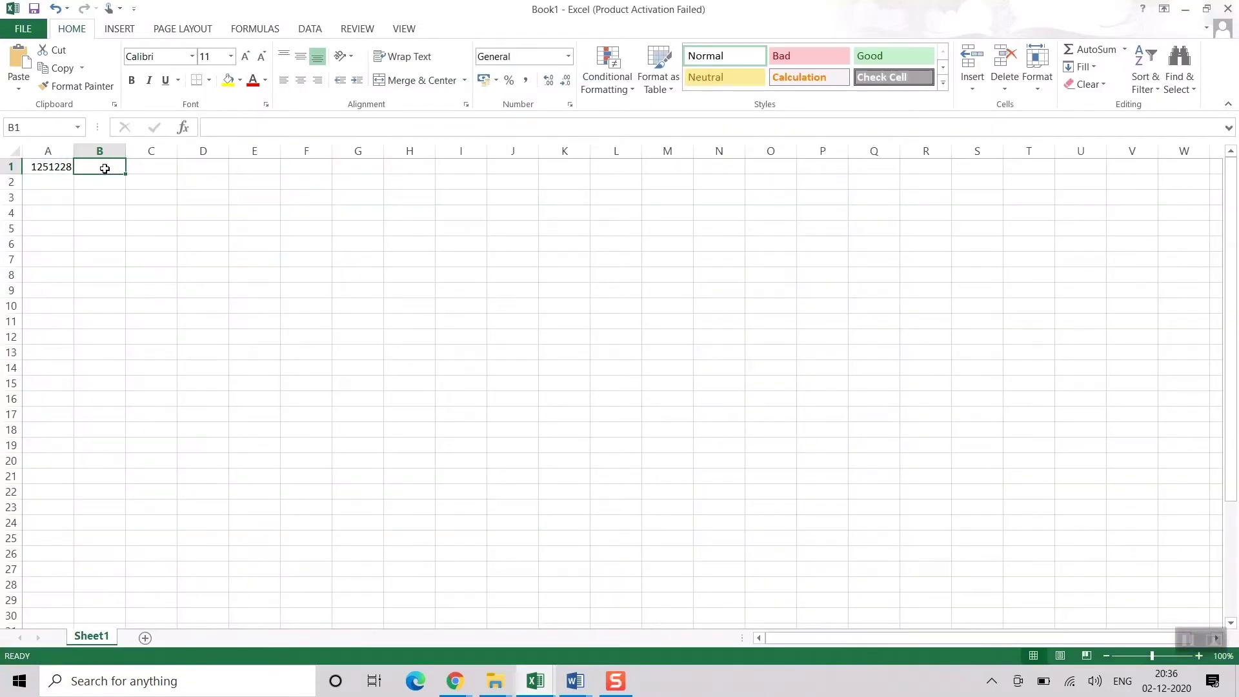
key("ctrl+v")
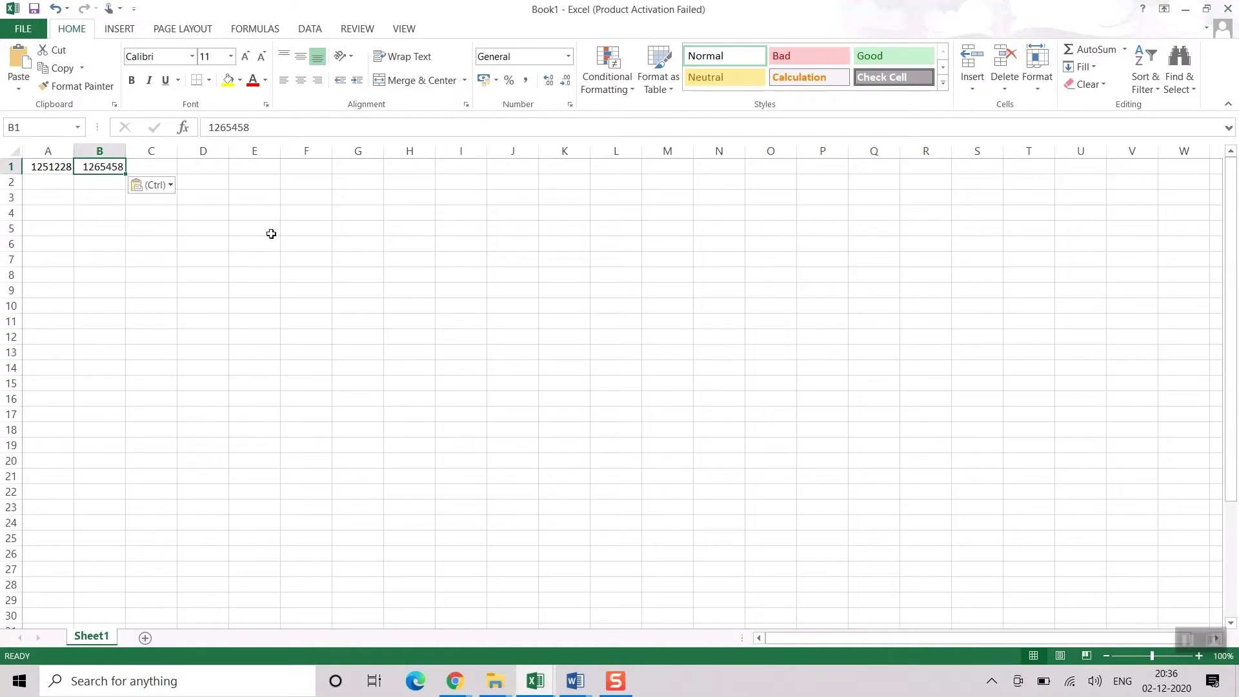
left_click(387, 271)
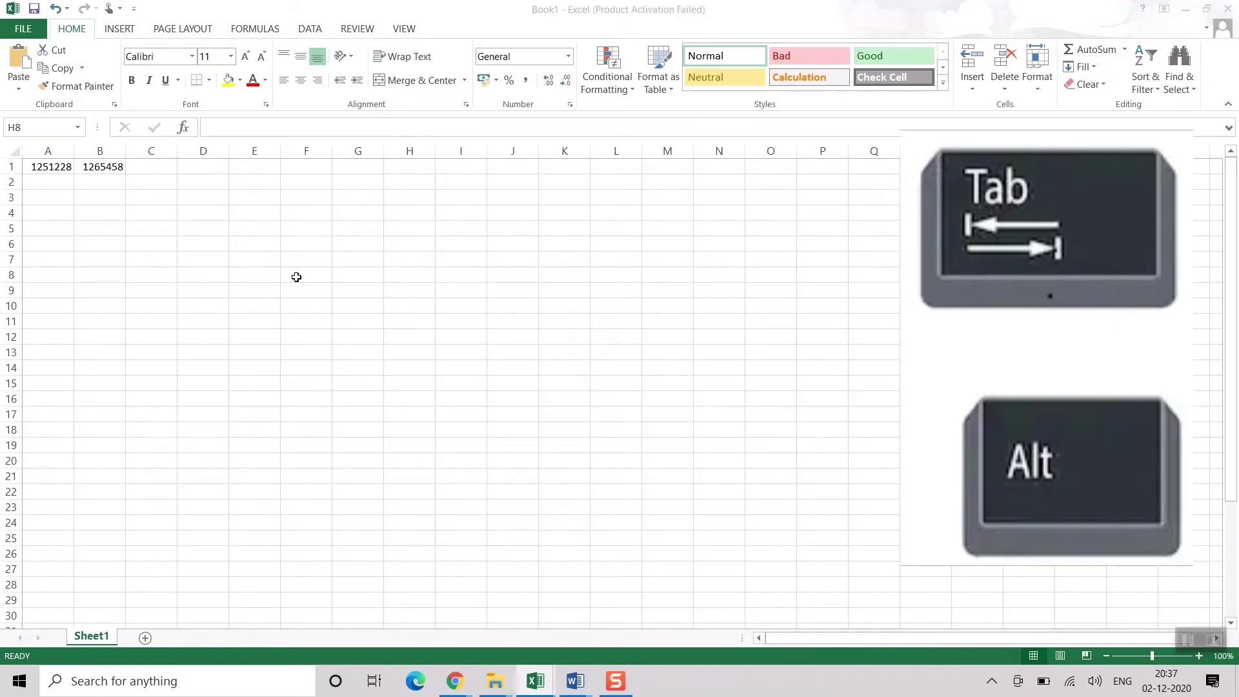
Copy the number 1268341 from the Word list and paste it into cell C1 of the Excel sheet.
key("alt+Tab")
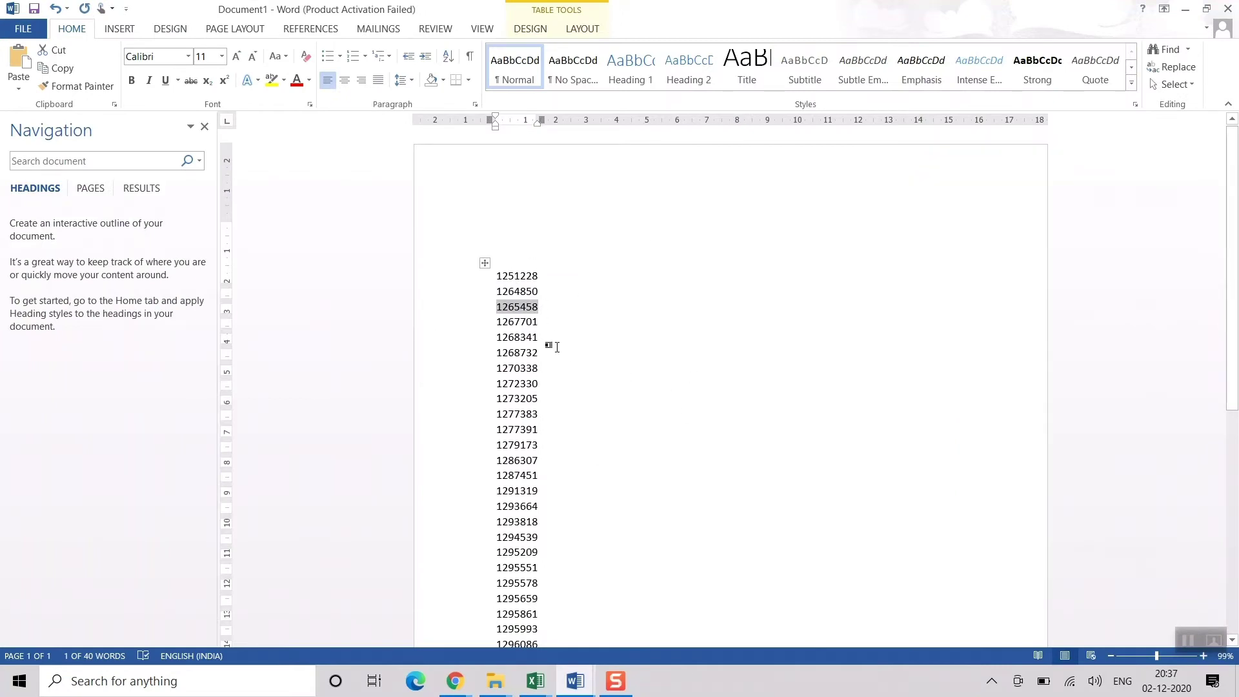
left_click_drag(541, 337, 493, 342)
key("ctrl+c")
key("alt+Tab")
left_click(148, 166)
double_click(148, 166)
key("ctrl+v")
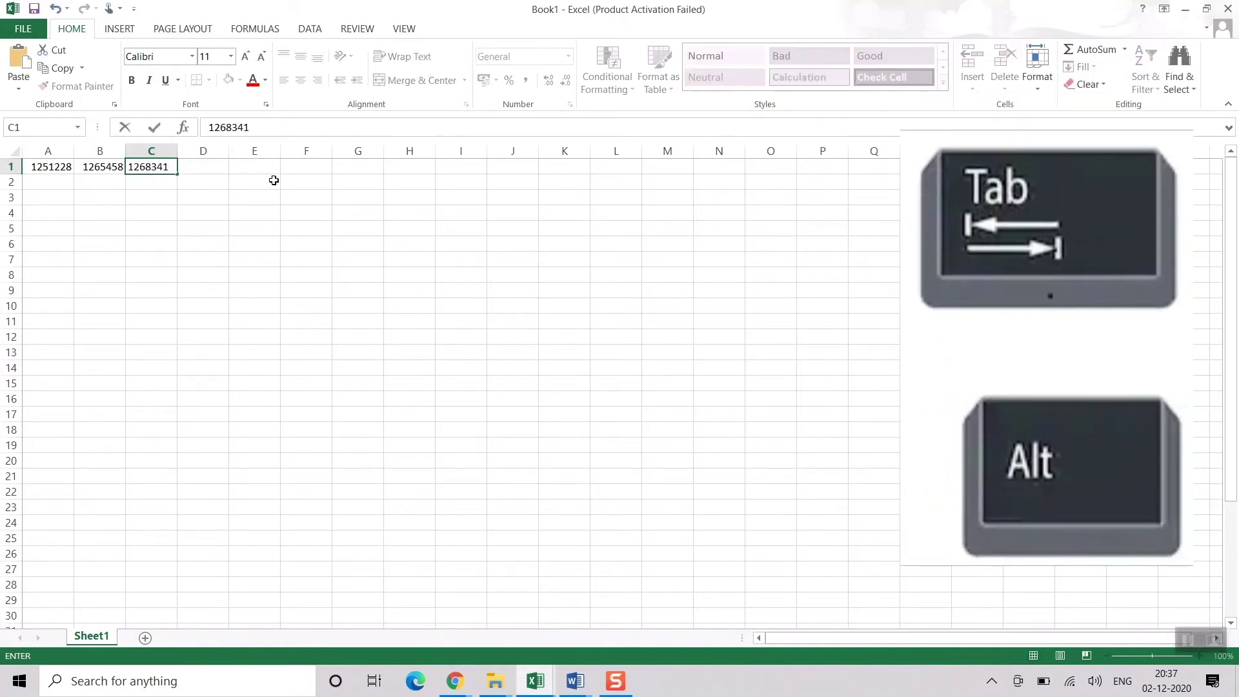
Copy the number 1270338 from the Word list and paste it into cell D1 of the Excel sheet.
key("alt+Tab")
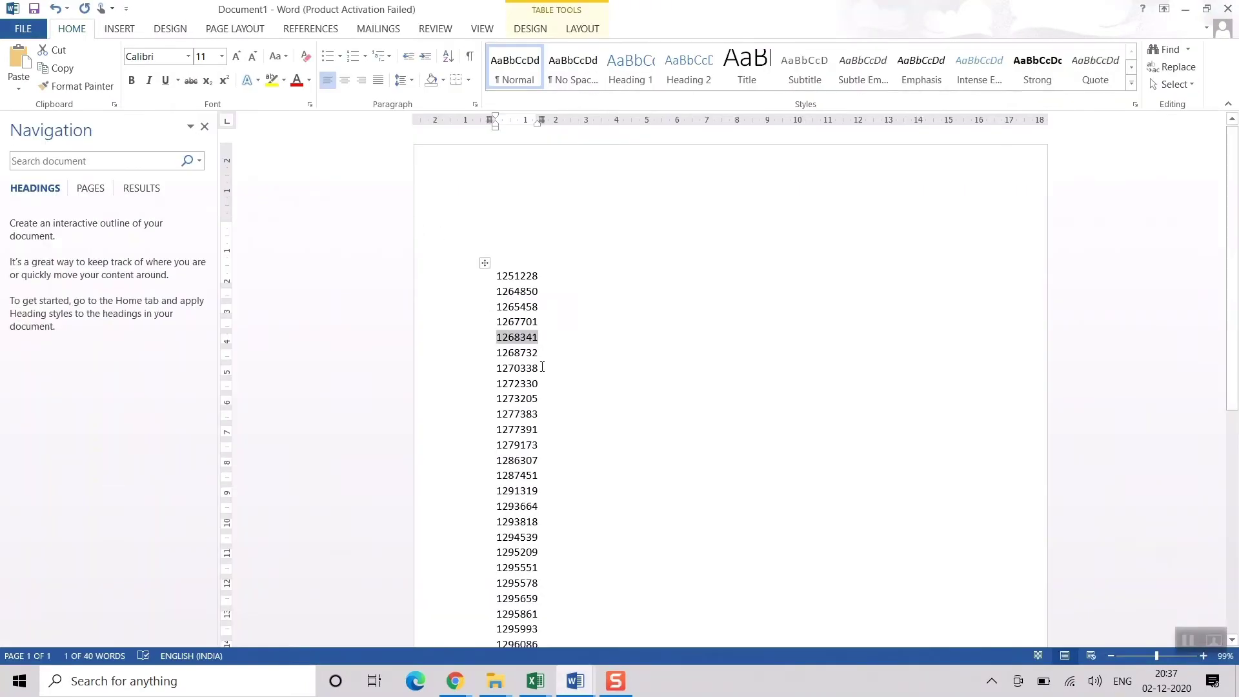
left_click_drag(539, 369, 490, 367)
key("ctrl+c")
key("alt+Tab")
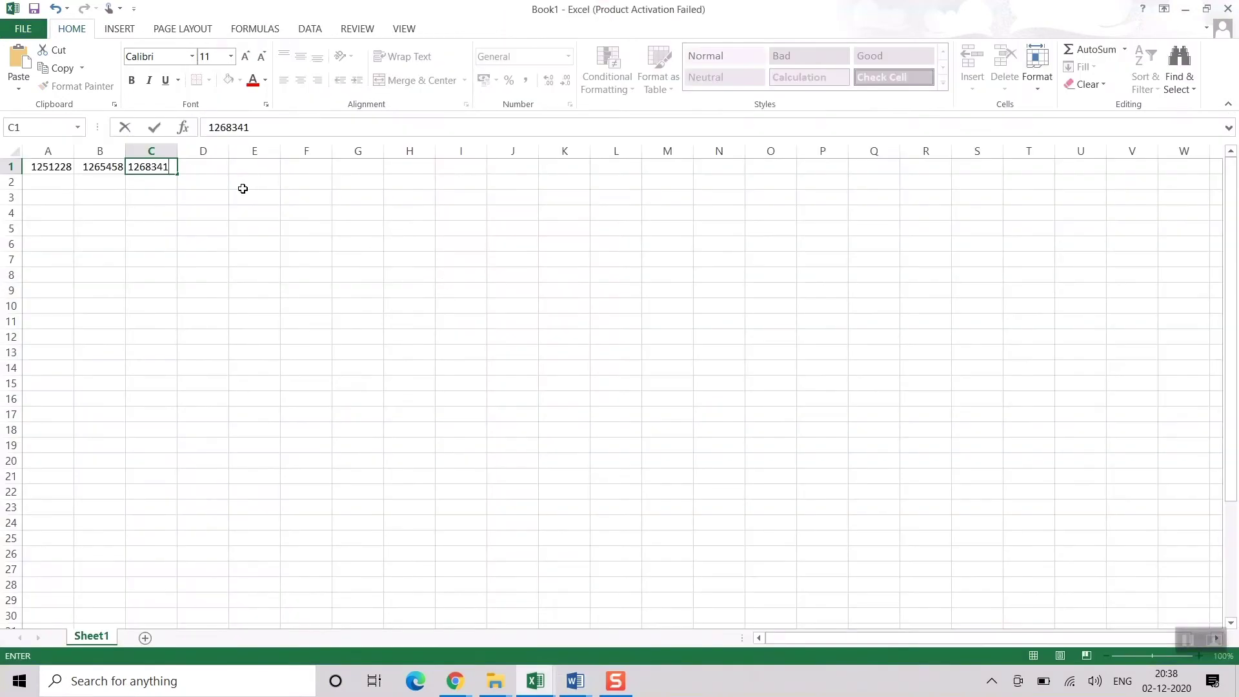
left_click(218, 167)
key("ctrl+v")
left_click(369, 260)
Copy the number 1273205 from the Word list and paste it into cell E1 of the Excel sheet.
key("alt+Tab")
left_click_drag(539, 398, 492, 399)
key("ctrl+c")
key("alt+Tab")
left_click(254, 167)
key("ctrl+v")
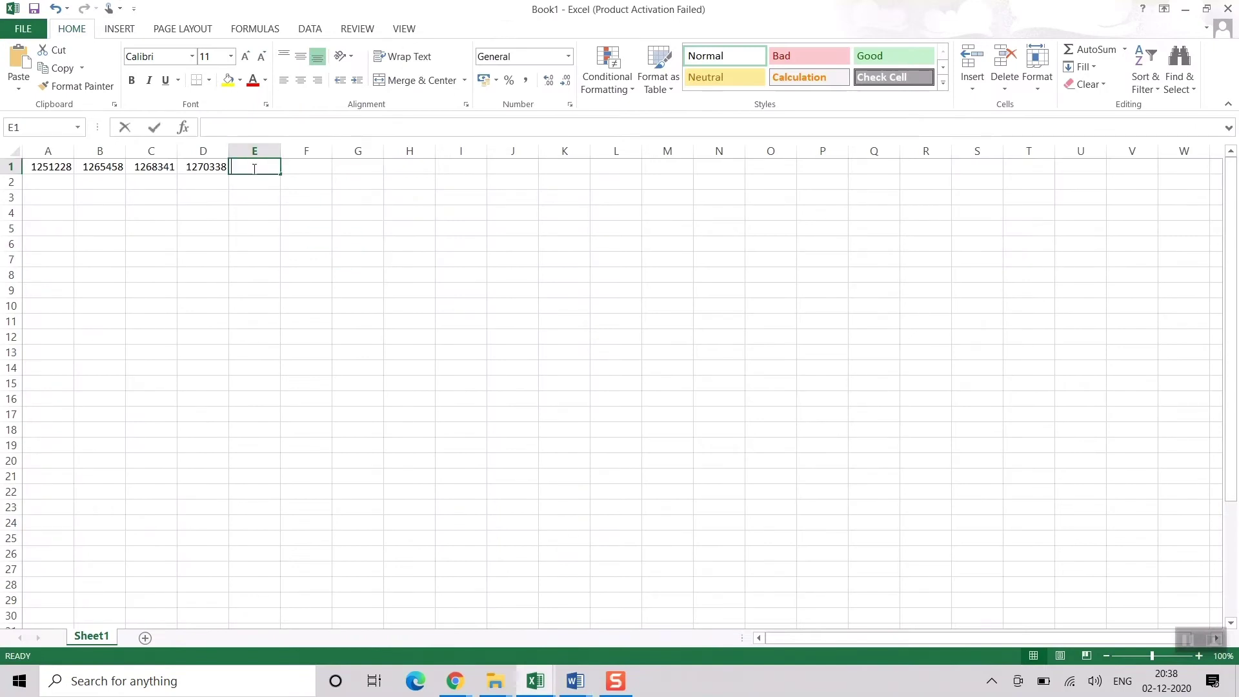
left_click(342, 255)
Copy the number 1277391 from the Word list and paste it into cell F1 of the Excel sheet.
key("alt+Tab")
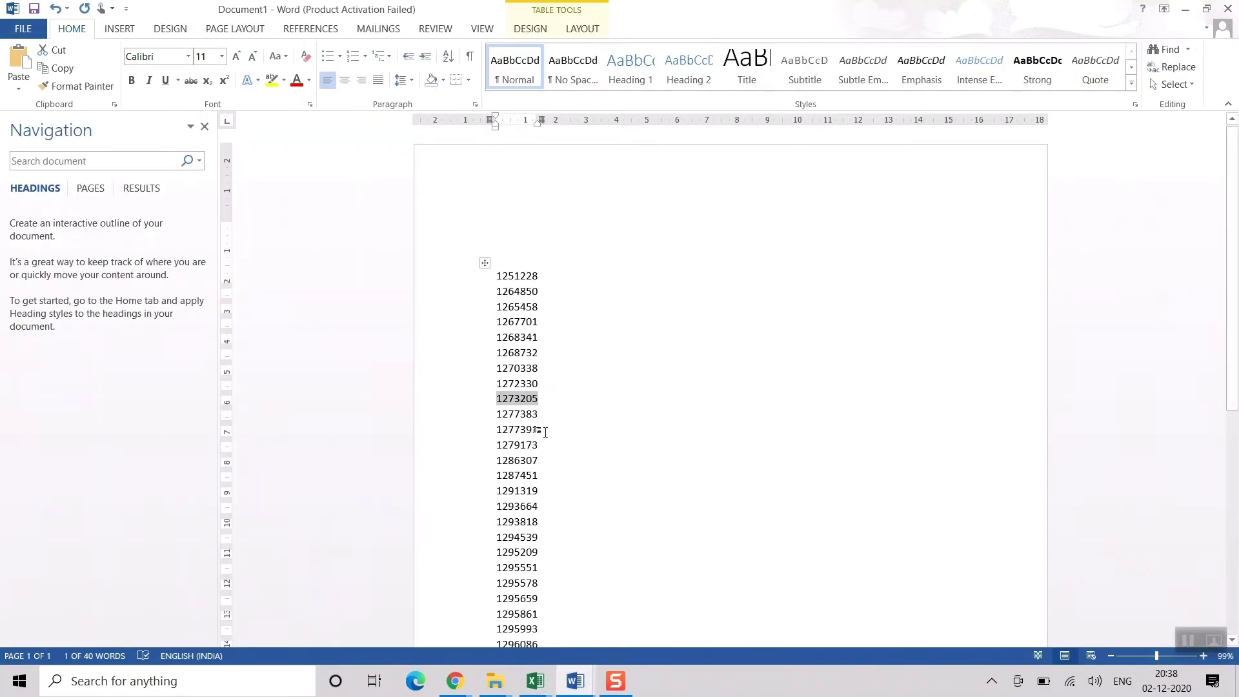
mouse_move(538, 431)
left_mouse_down()
mouse_move(485, 426)
mouse_move(531, 432)
left_mouse_up()
key("ctrl+c")
key("alt+Tab")
left_click(306, 168)
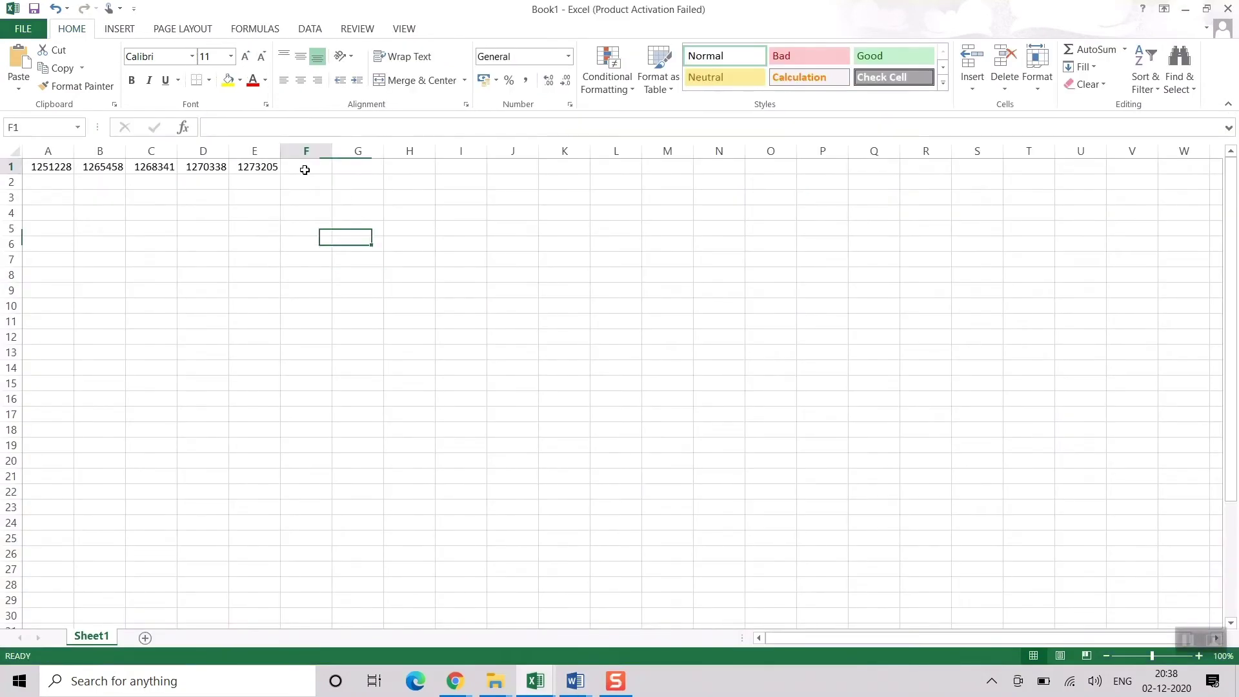
key("ctrl+v")
Copy the number 1286307 from the Word list and paste it into cell G1 of the Excel sheet.
key("alt+Tab")
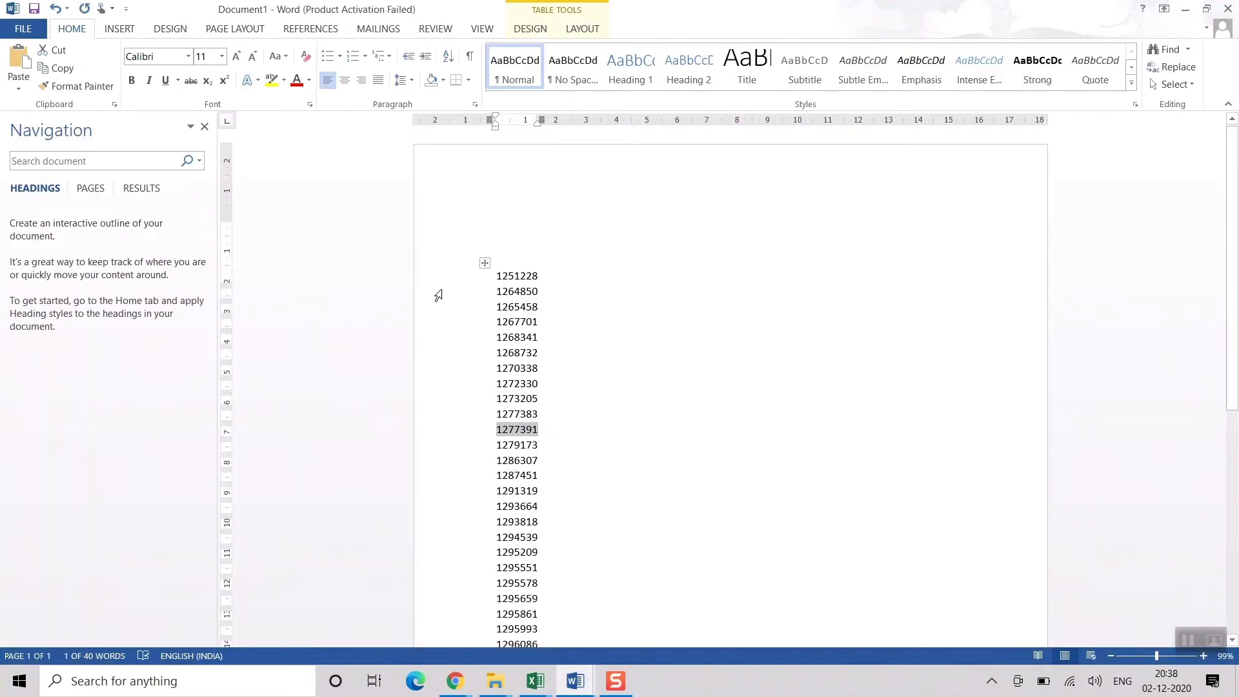
left_click_drag(539, 460, 495, 461)
key("ctrl+c")
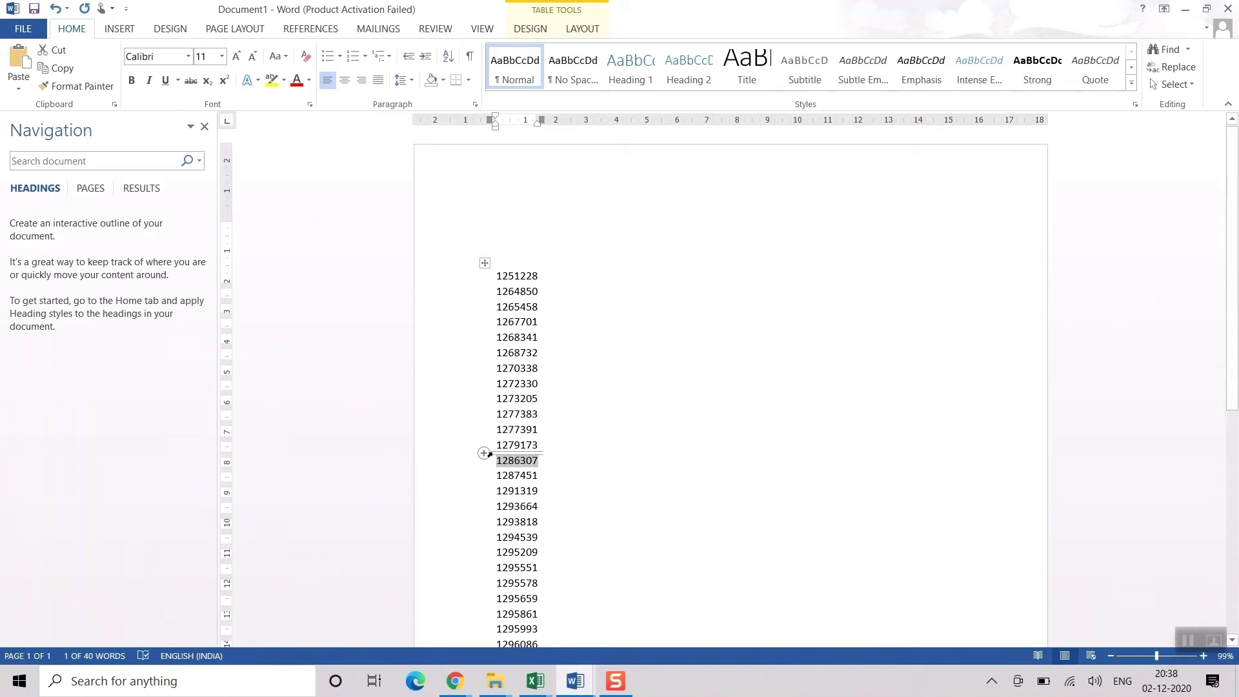
key("alt+Tab")
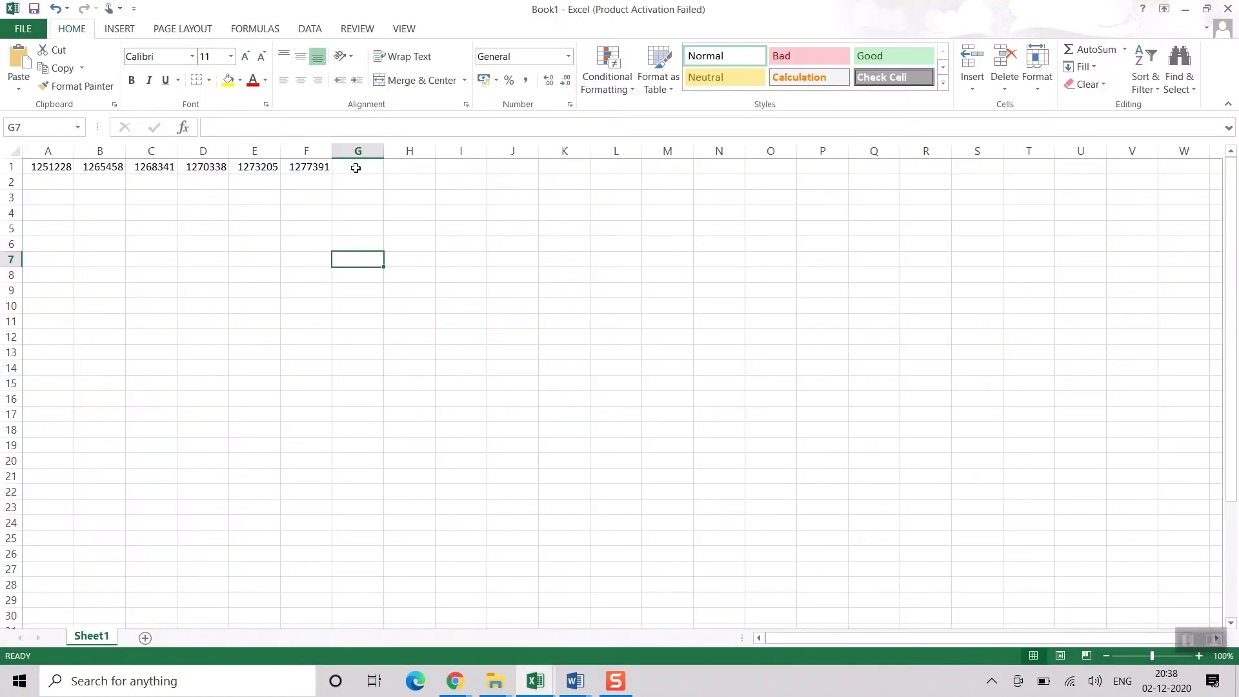
left_click(354, 169)
key("ctrl+v")
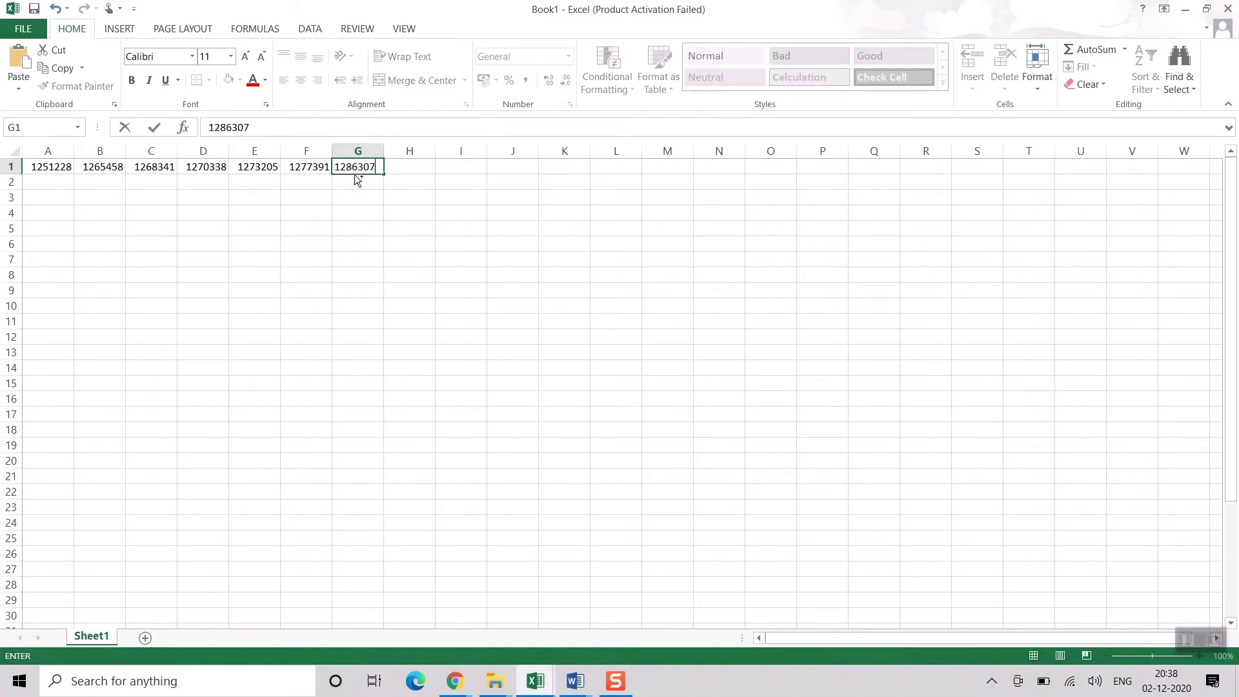
left_click(416, 238)
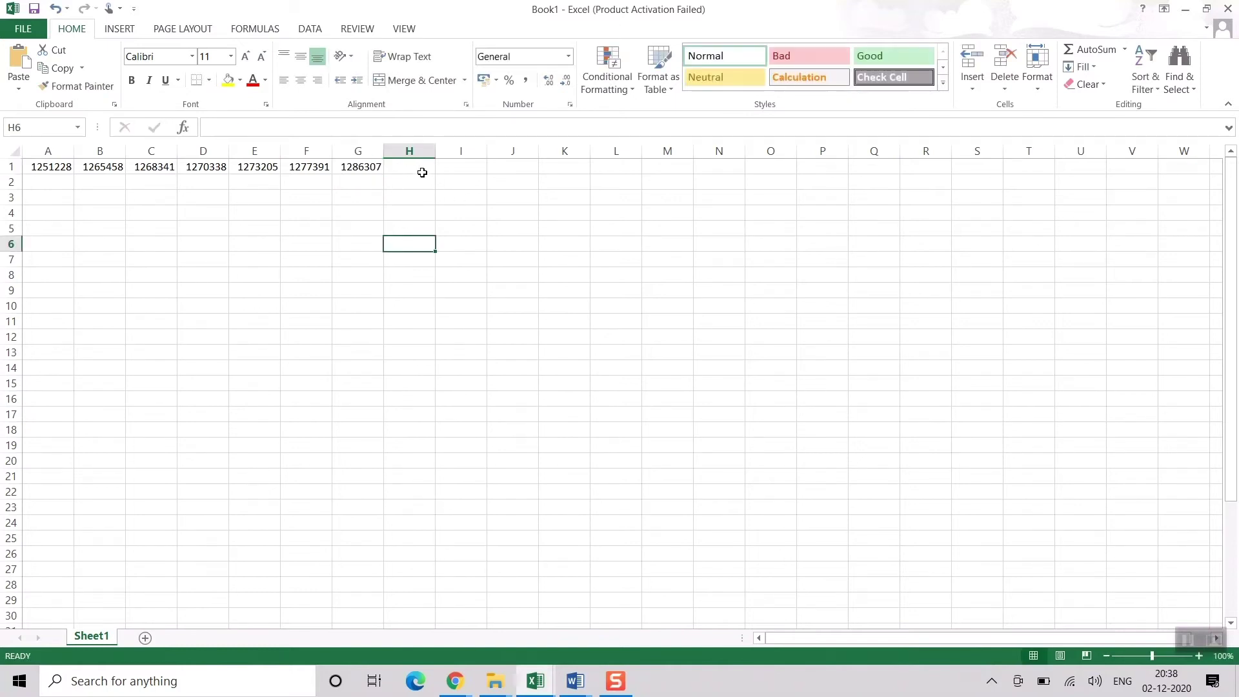
Cycle through the open windows and switch to the Excel workbook "work report 27 to 02 may.xlsx".
key("alt+Tab")
key("alt+Tab")
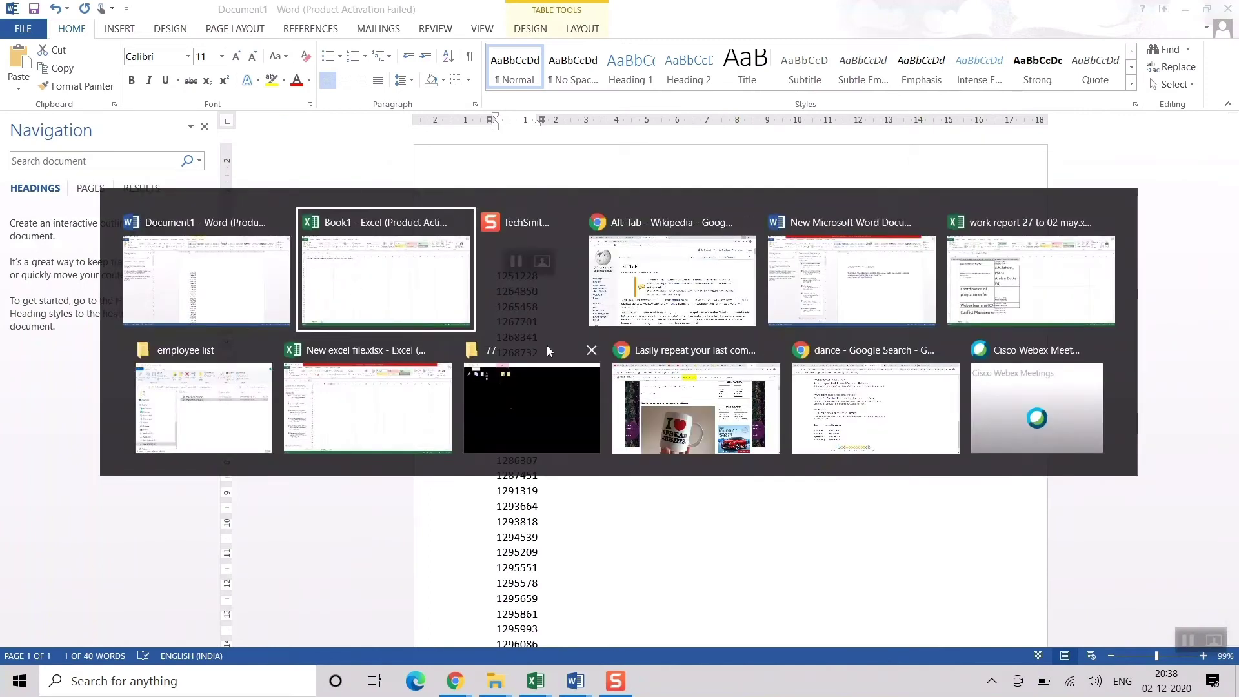
key("alt+Tab")
key("alt+Tab")
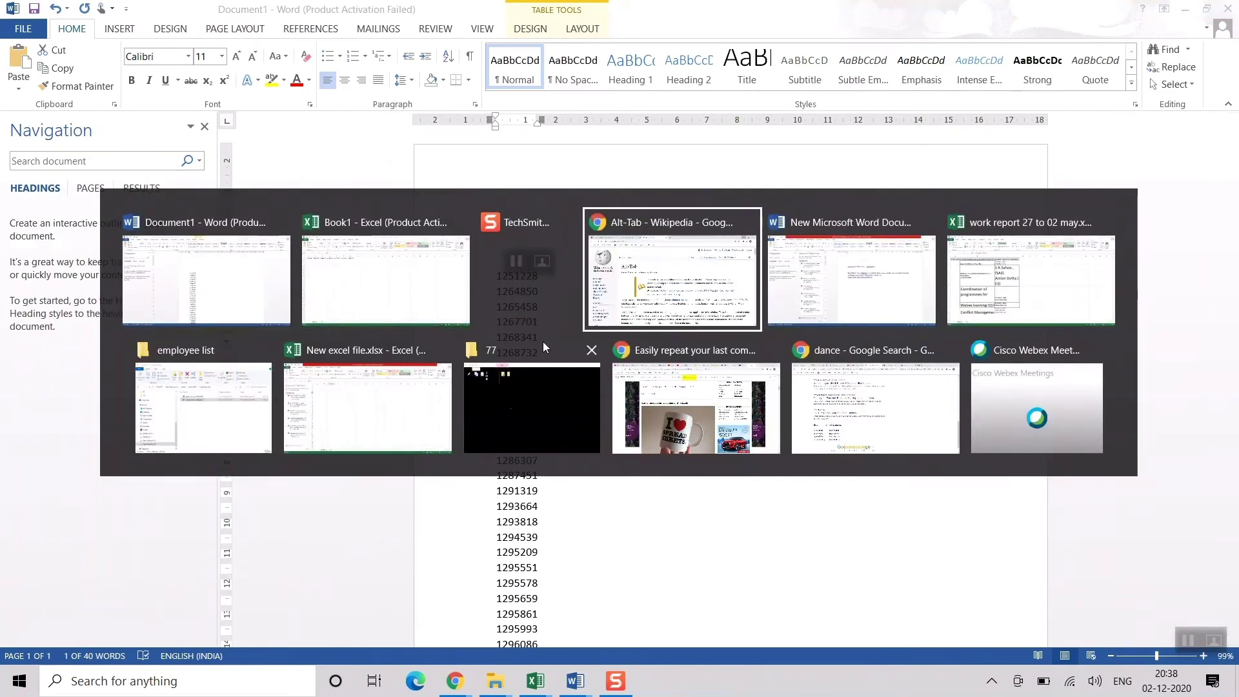
key("alt+Tab")
key("alt+Tab")
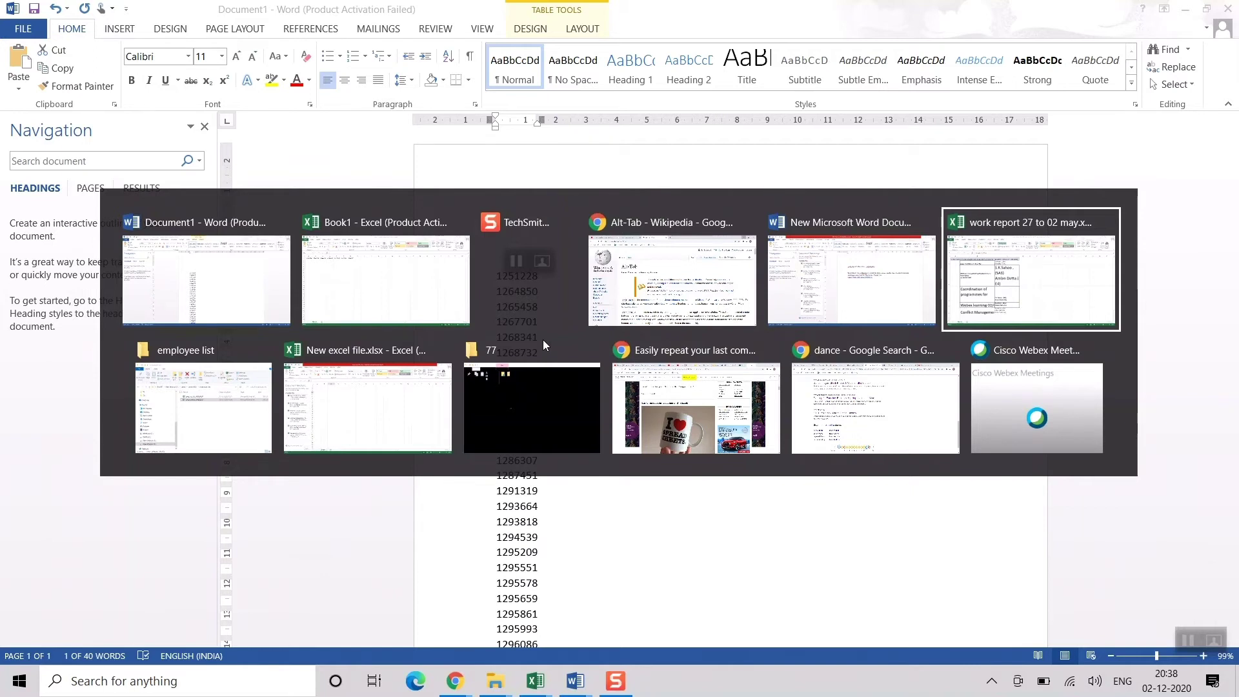
key("alt+Tab")
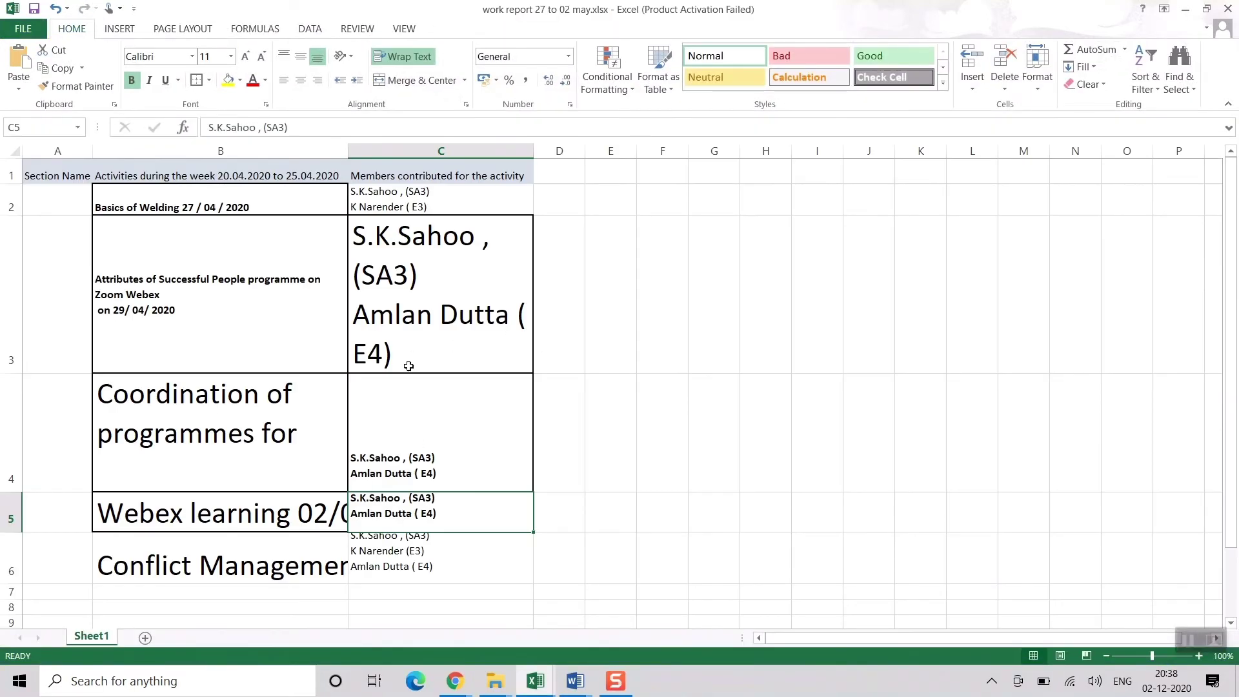
Return to Document1 in Word and switch from there to the Excel workbook Book1.
key("alt+Tab")
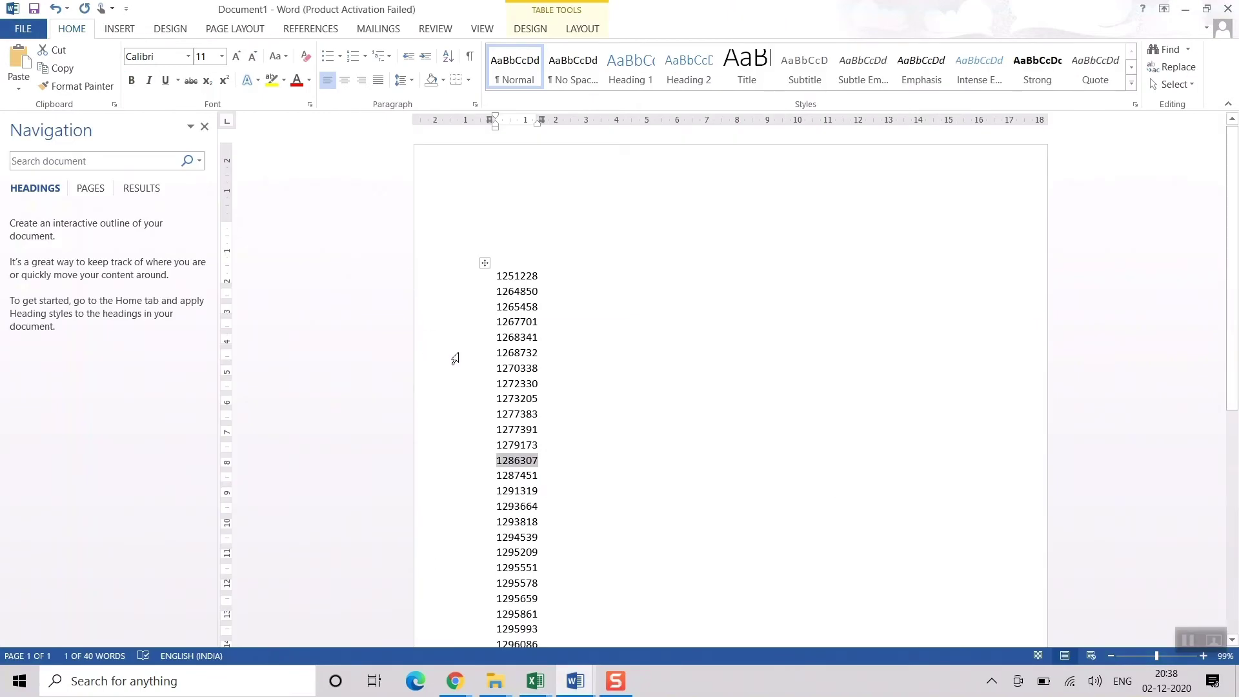
key("alt+Tab")
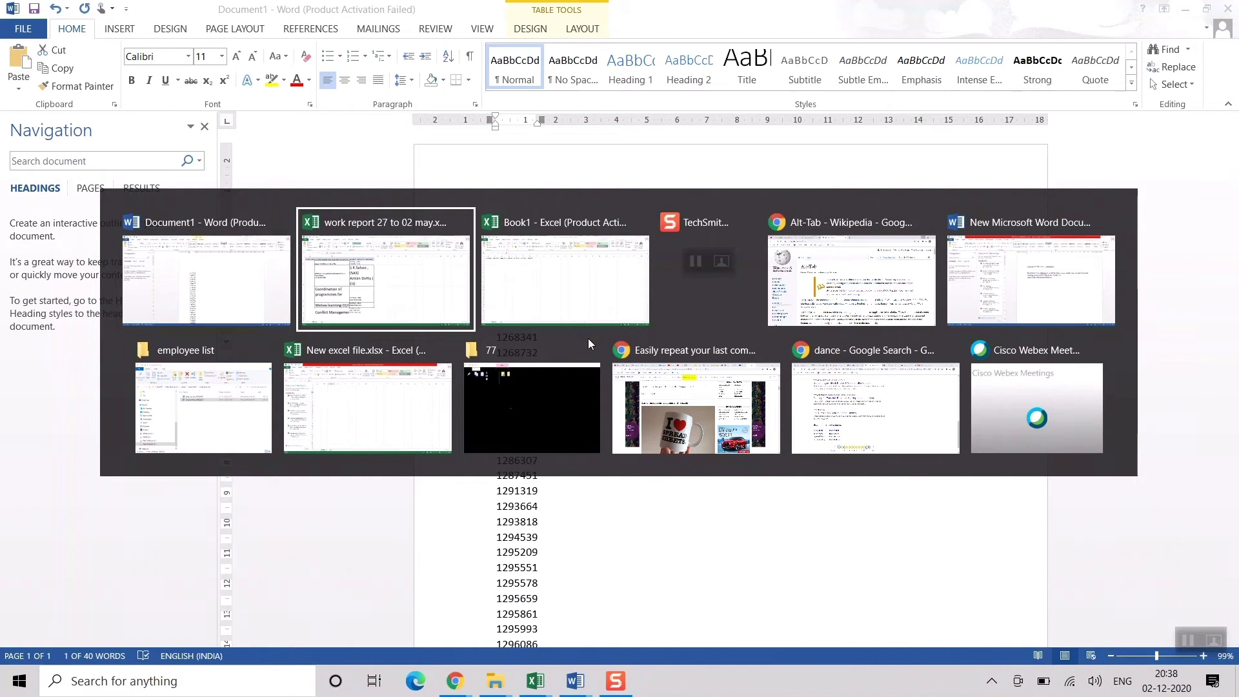
key("alt+Tab")
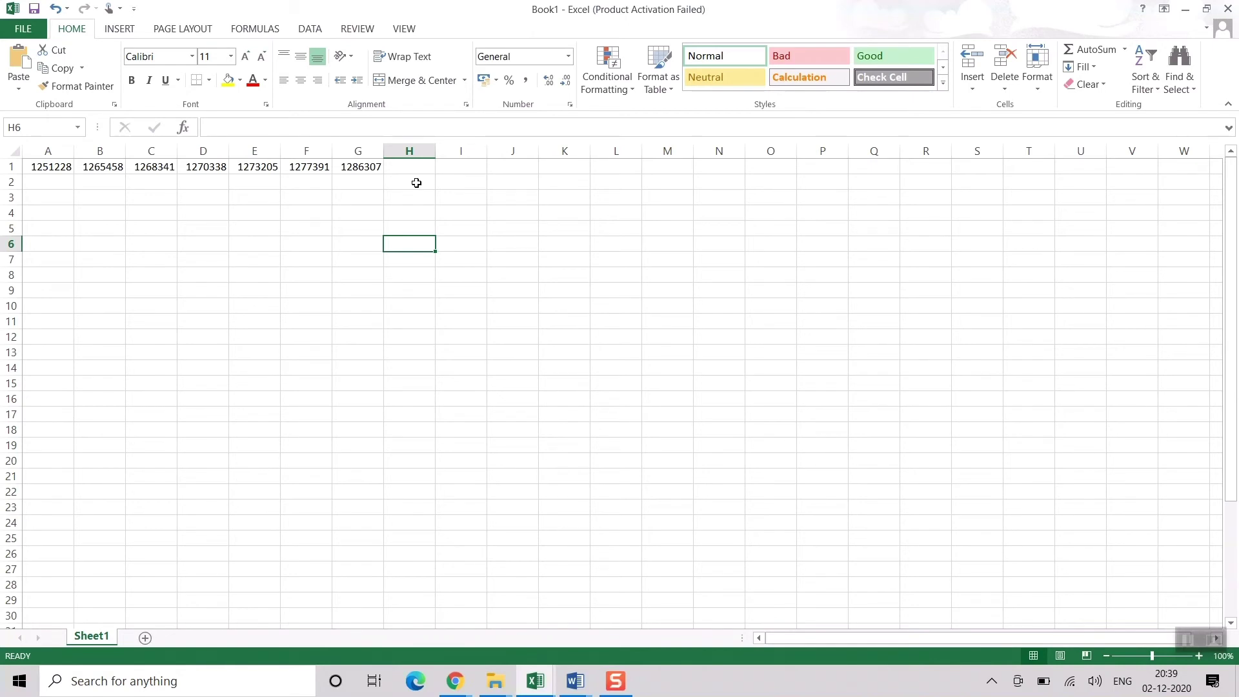
Copy the number 1291319 from the Word list and paste it into cell H1 of the Excel sheet.
key("alt+Tab")
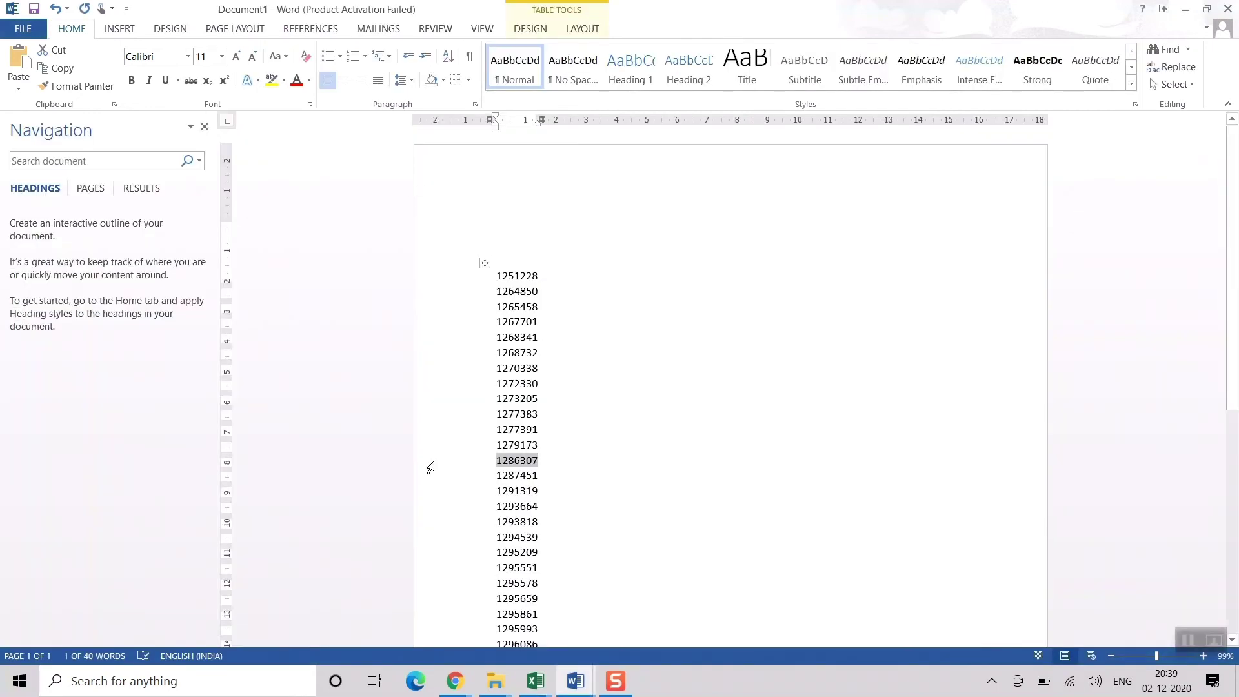
left_click_drag(541, 491, 495, 490)
key("ctrl+c")
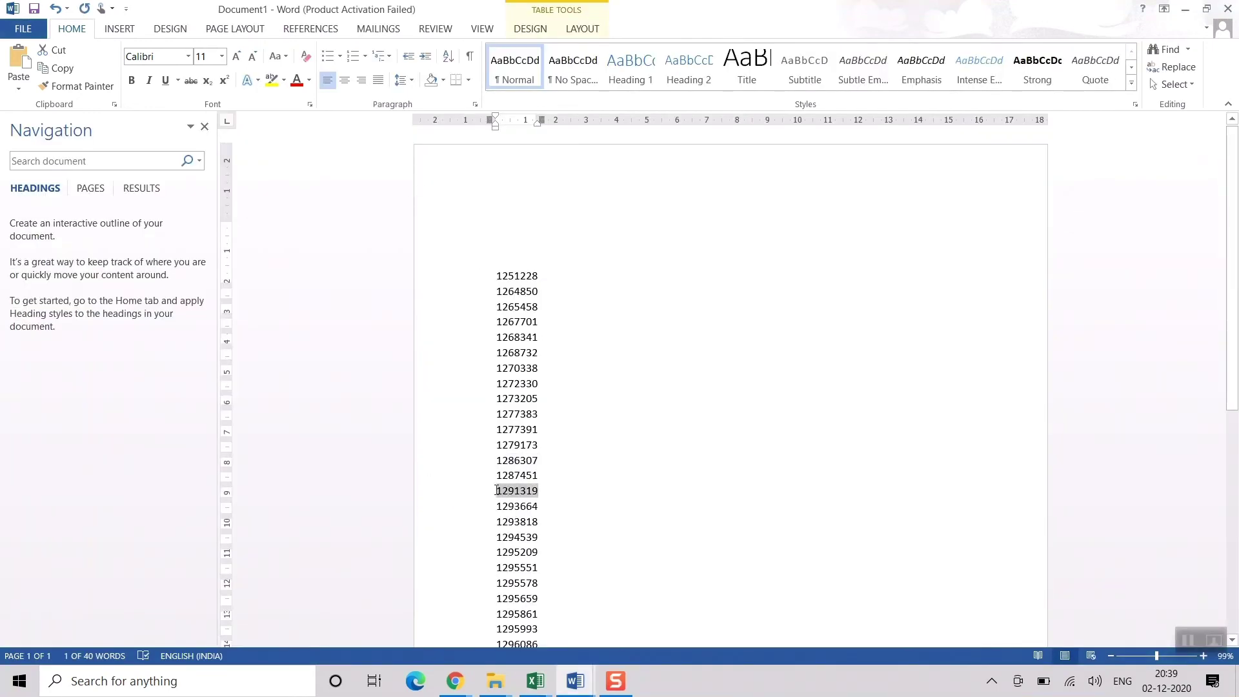
key("alt+Tab")
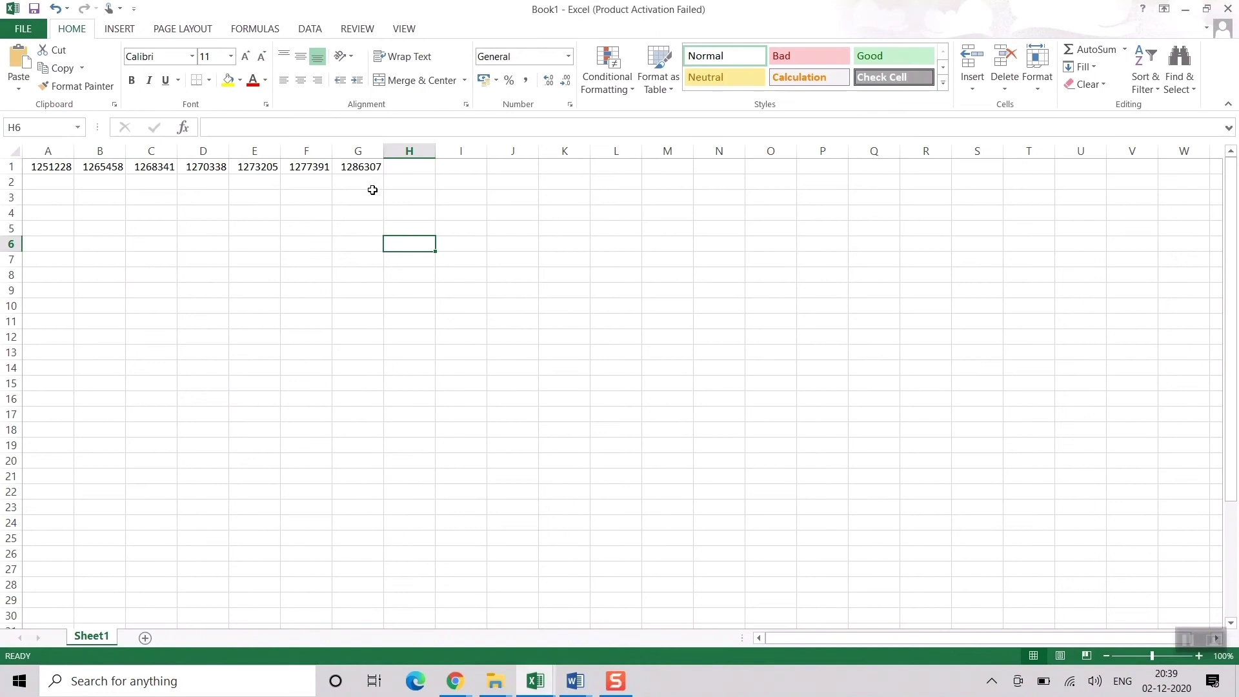
left_click(403, 167)
key("ctrl+v")
left_click(561, 318)
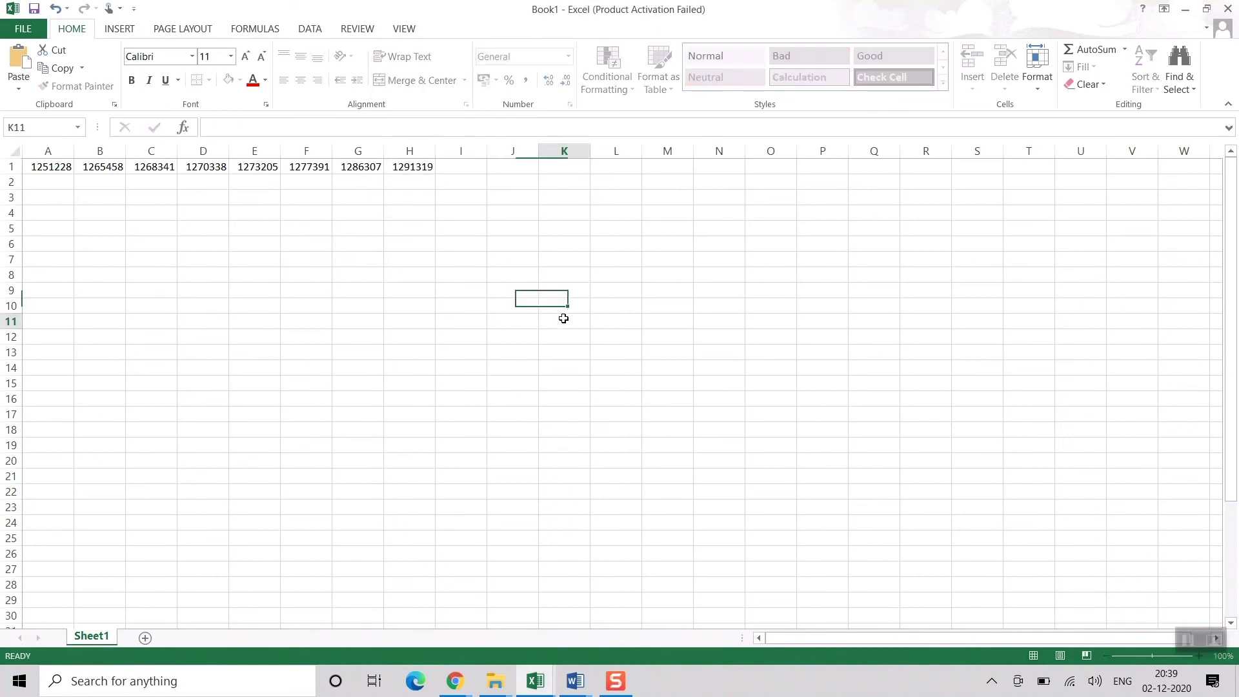
left_click(169, 272)
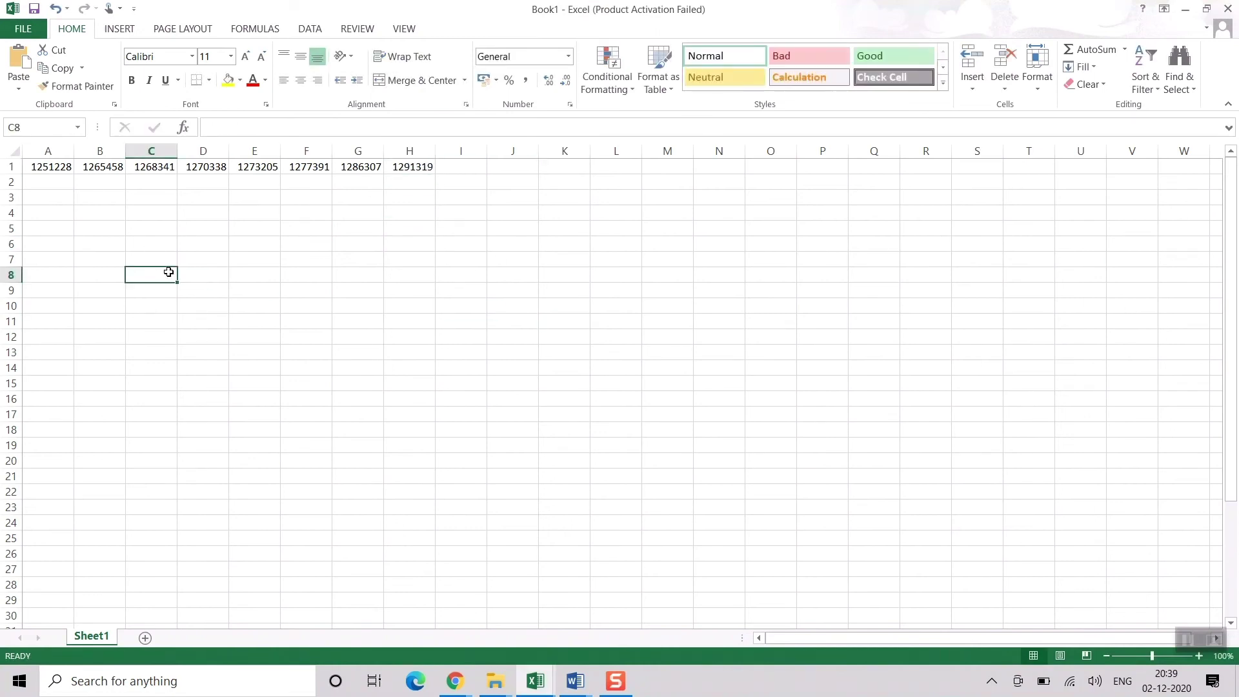